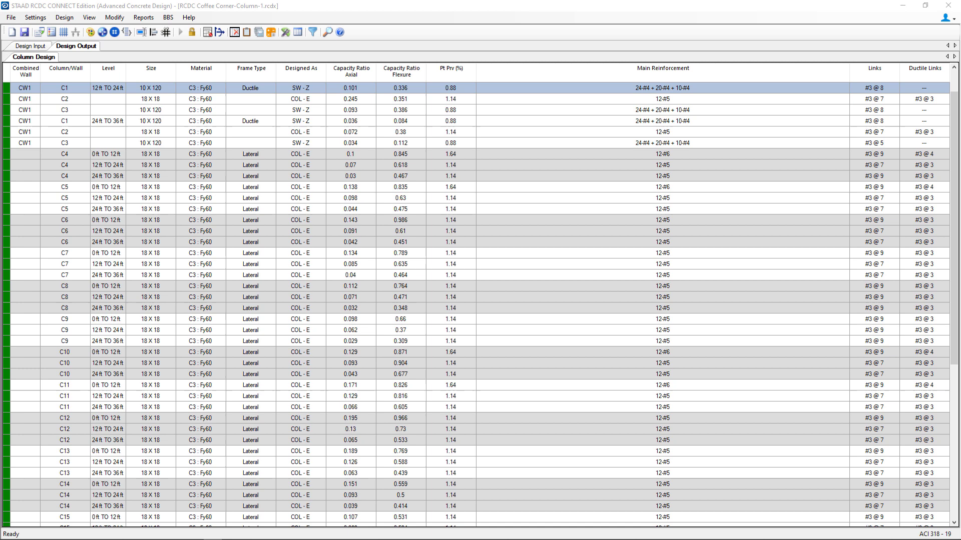
# Generate the Type 1 (Ductile) column text schedule from Reports and zoom in on it.
pyautogui.click(151, 20)
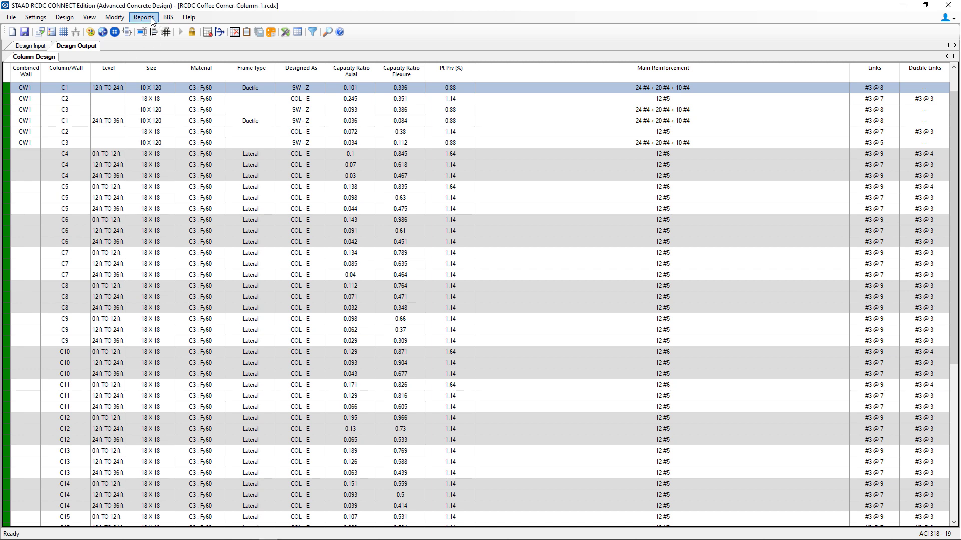
pyautogui.click(152, 20)
pyautogui.moveTo(153, 34)
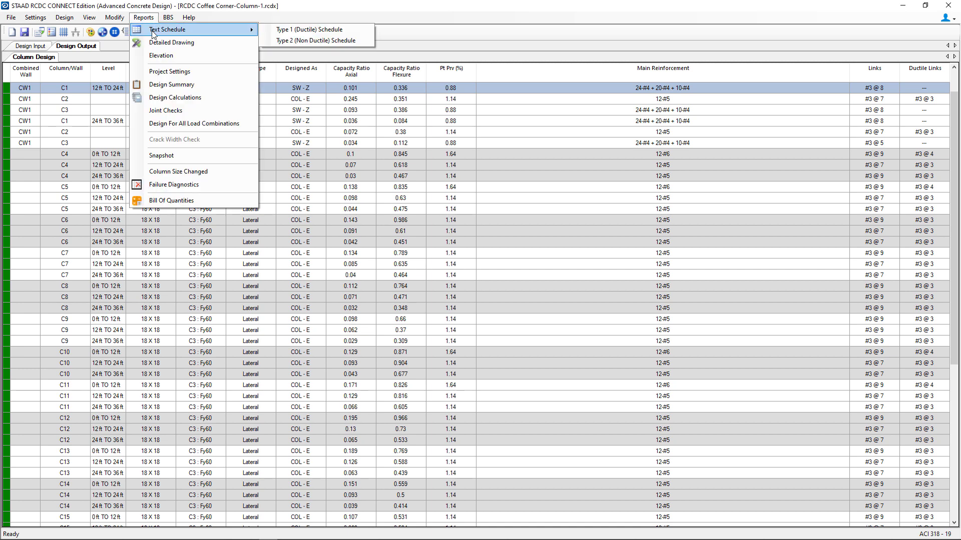
pyautogui.click(283, 32)
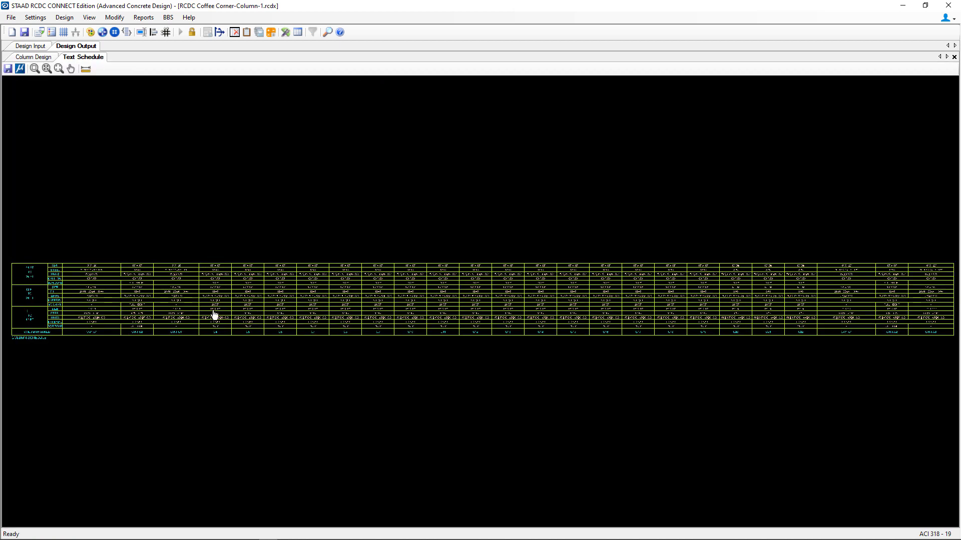
pyautogui.scroll(6, 215, 314)
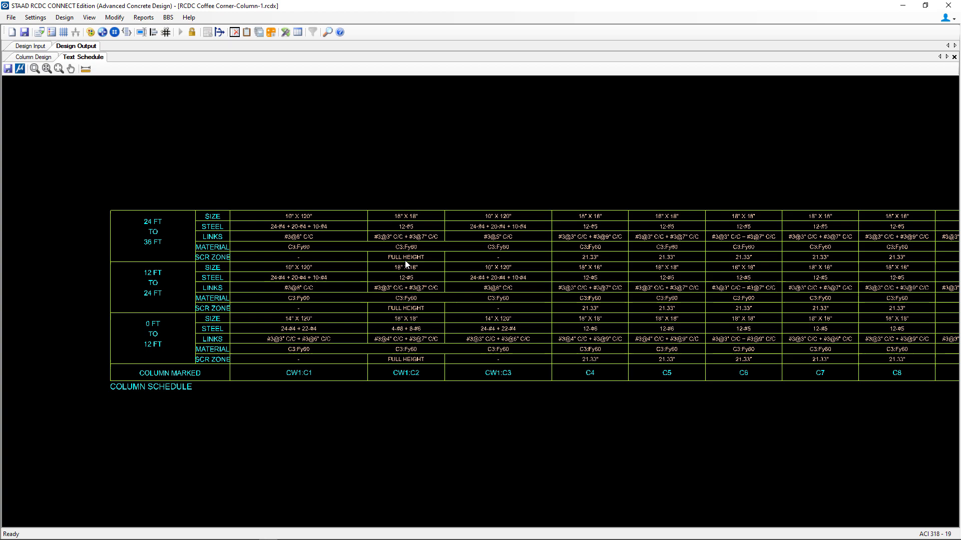
pyautogui.scroll(3, 405, 263)
pyautogui.scroll(-1, 505, 260)
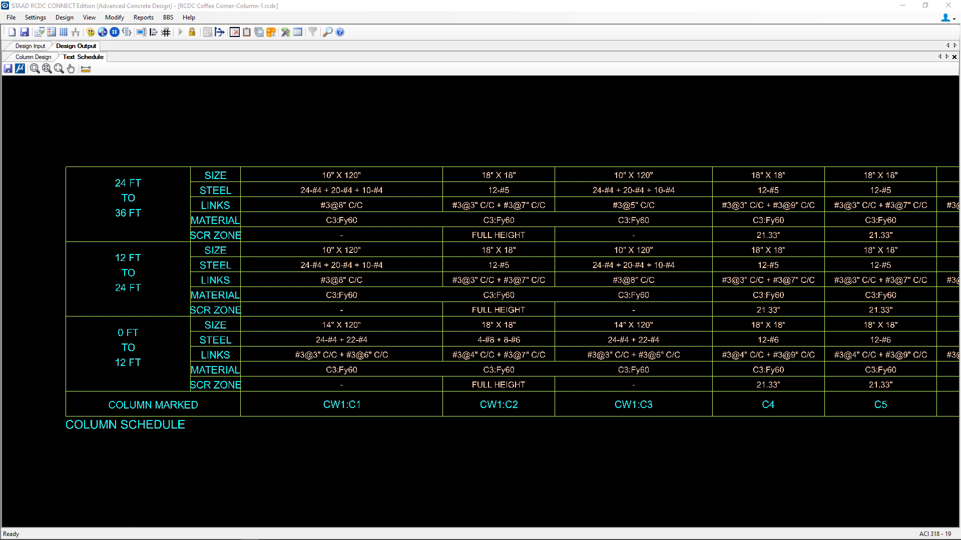
# Generate the Detailed Drawing with All Columns and All Combined Walls selected.
pyautogui.click(144, 18)
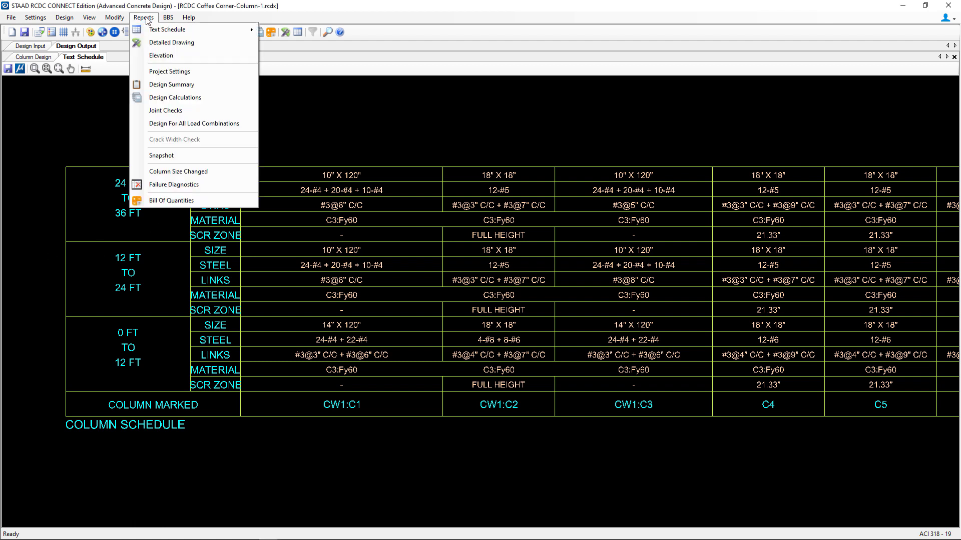
pyautogui.click(159, 43)
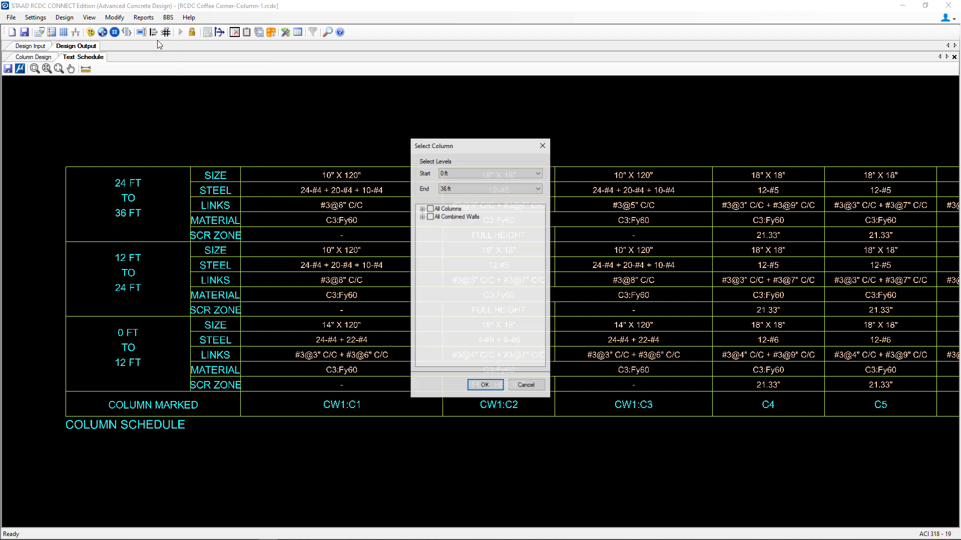
pyautogui.click(430, 209)
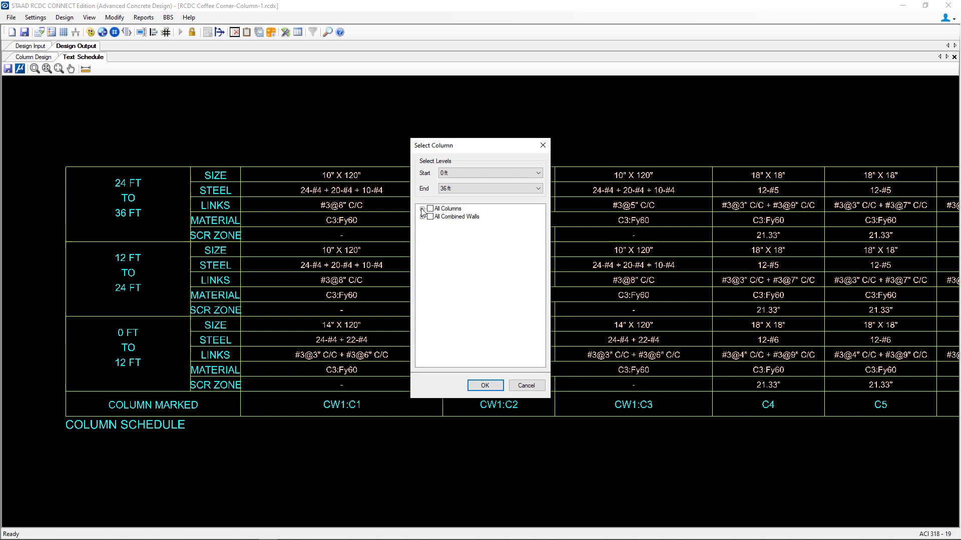
pyautogui.click(422, 208)
pyautogui.scroll(-1, 419, 270)
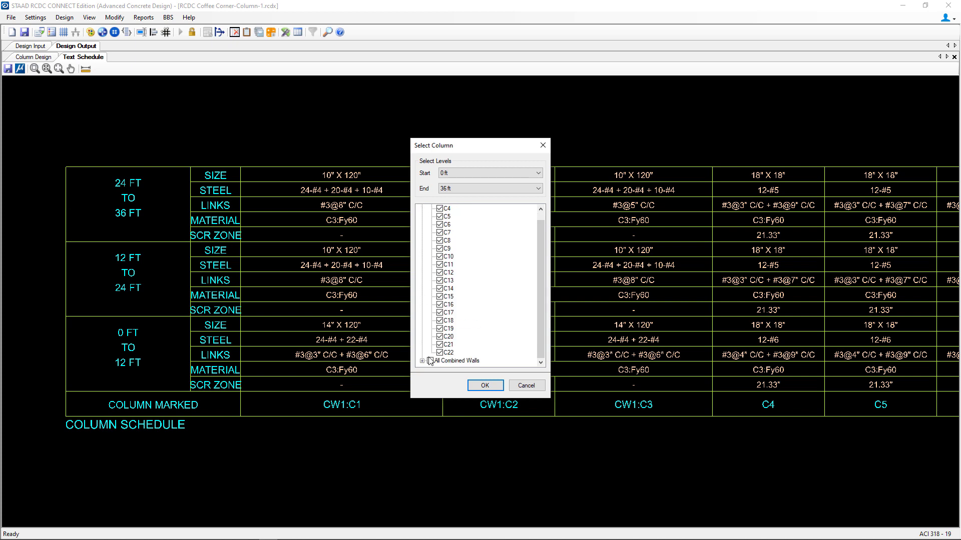
pyautogui.click(485, 385)
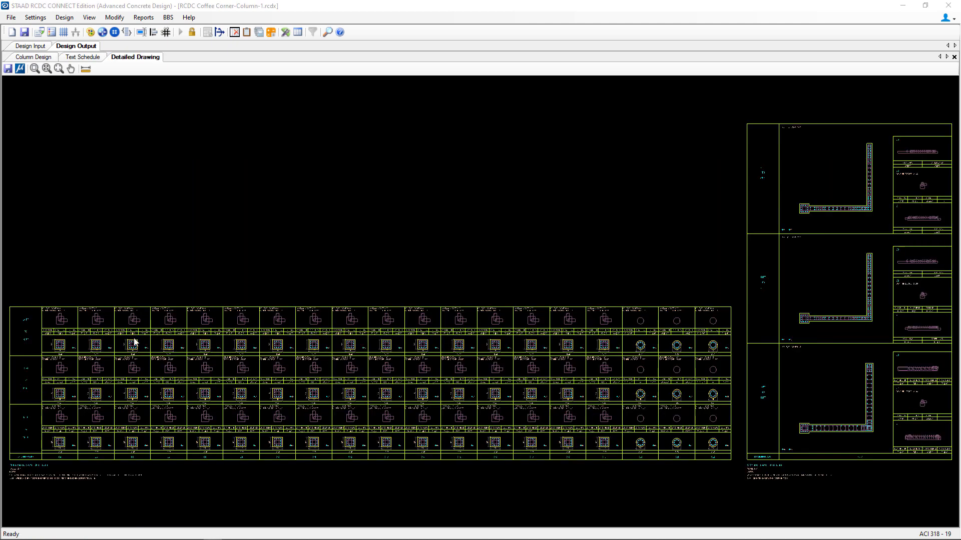
# Pan and zoom the drawing to inspect columns C12–C22 and the combined wall details.
pyautogui.moveTo(224, 323)
pyautogui.mouseDown(button='middle')
pyautogui.moveTo(243, 309)
pyautogui.moveTo(370, 281)
pyautogui.mouseUp(button='middle')
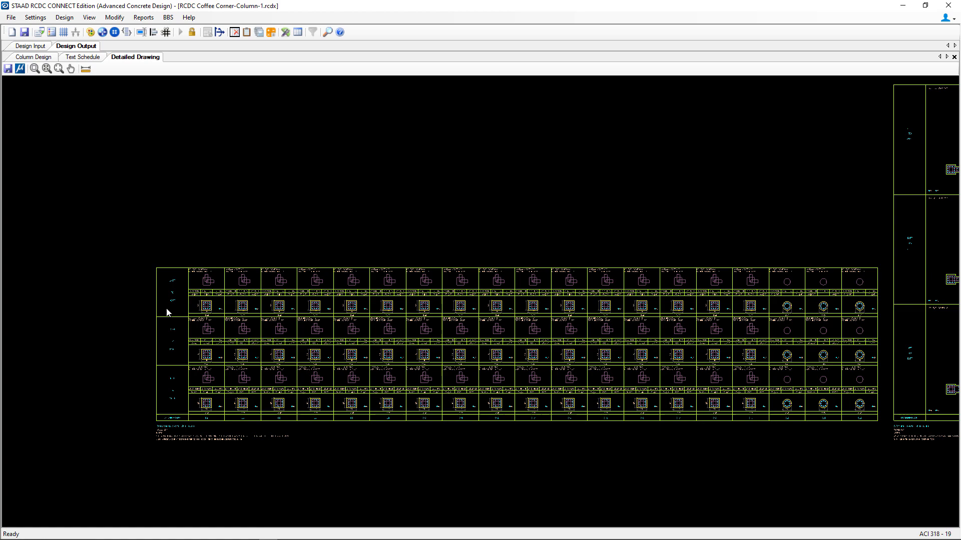
pyautogui.scroll(1, 172, 309)
pyautogui.scroll(5, 171, 305)
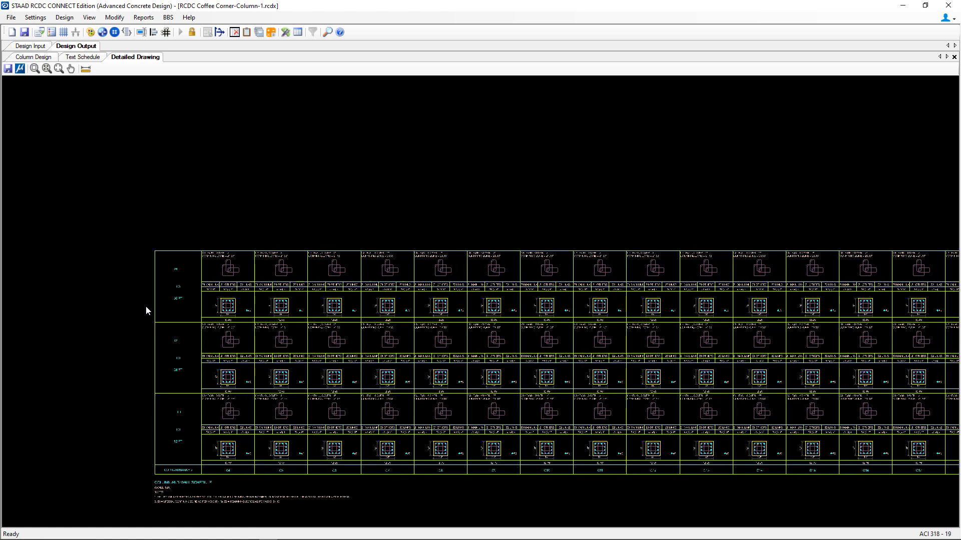
pyautogui.moveTo(171, 358); pyautogui.dragTo(176, 322, button='middle')
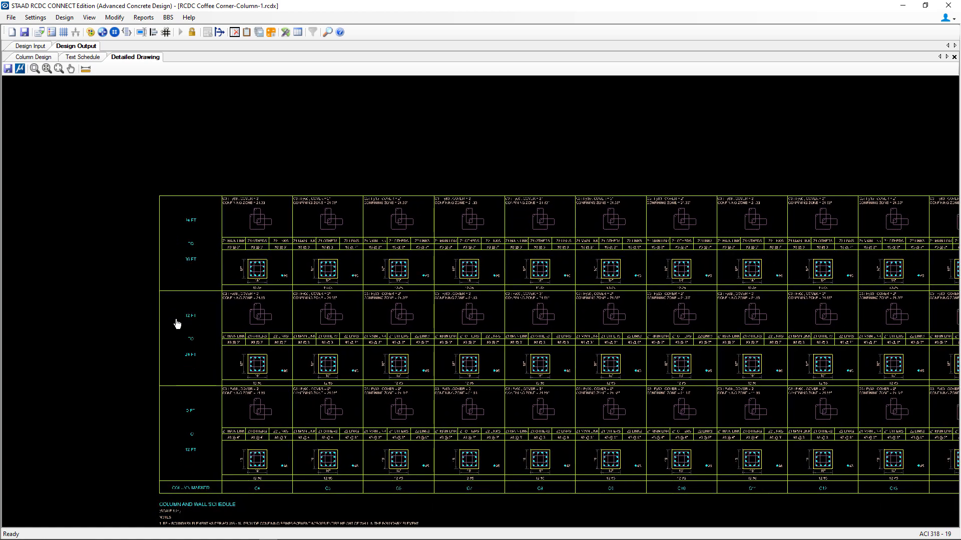
pyautogui.scroll(1, 202, 330)
pyautogui.scroll(4, 260, 258)
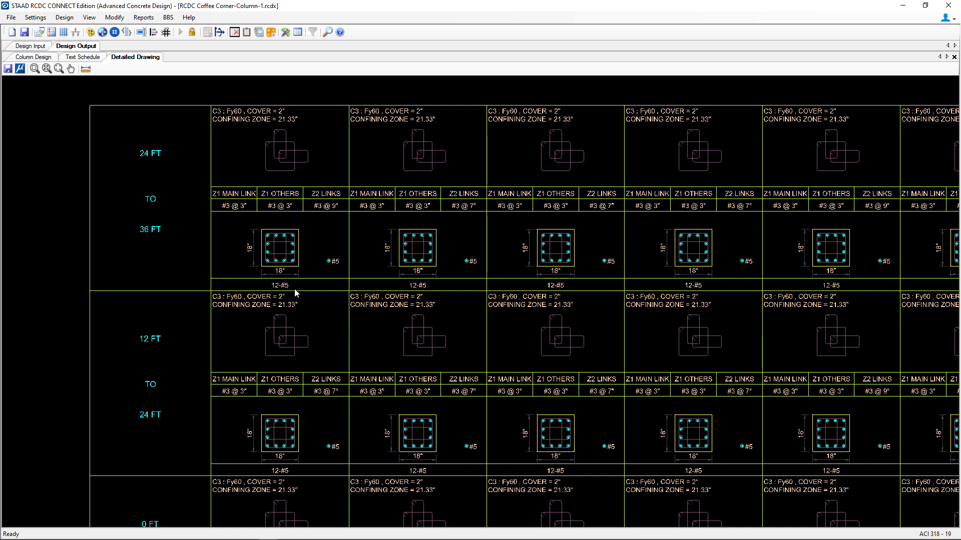
pyautogui.scroll(-2, 265, 253)
pyautogui.scroll(-2, 403, 258)
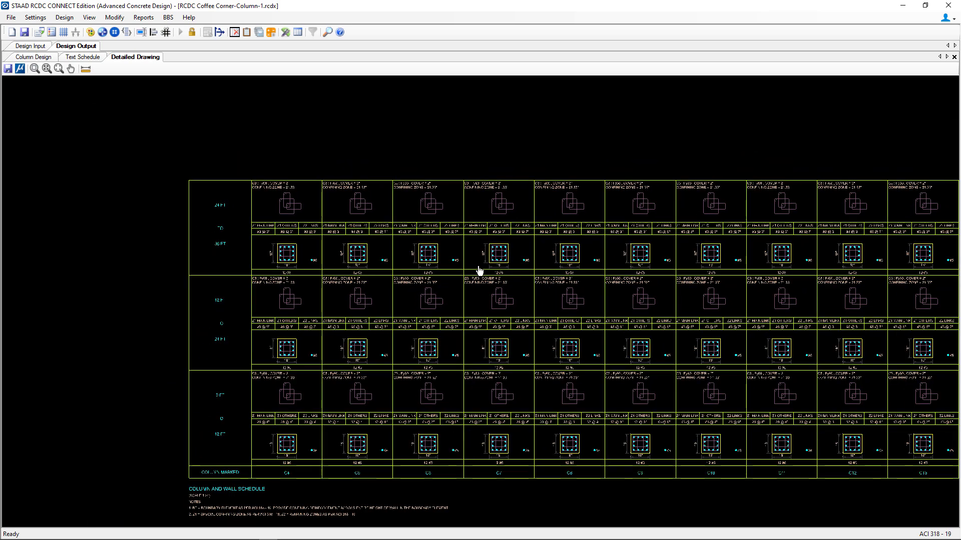
pyautogui.scroll(3, 479, 270)
pyautogui.moveTo(757, 302); pyautogui.dragTo(431, 281, button='middle')
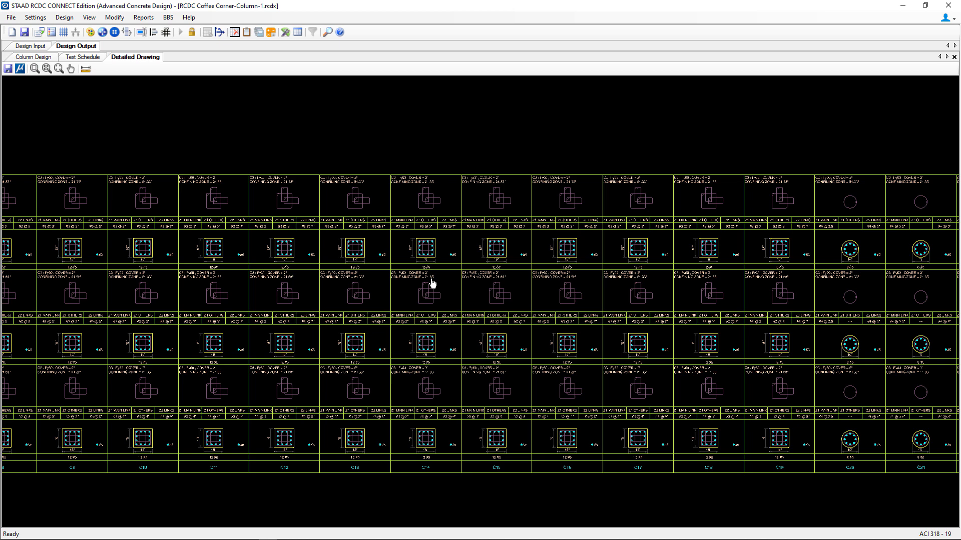
pyautogui.moveTo(620, 305); pyautogui.dragTo(448, 305, button='middle')
pyautogui.moveTo(898, 284); pyautogui.dragTo(654, 268, button='middle')
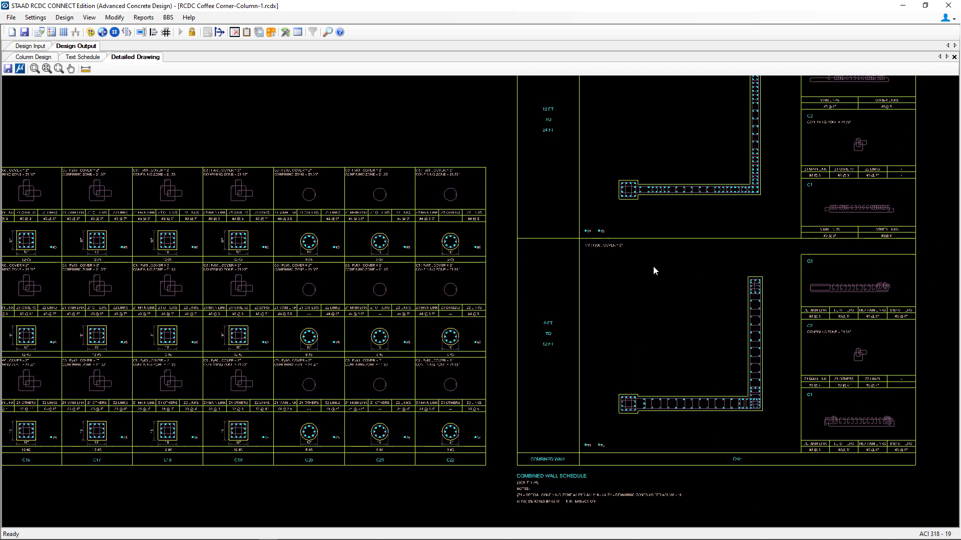
pyautogui.scroll(3, 771, 314)
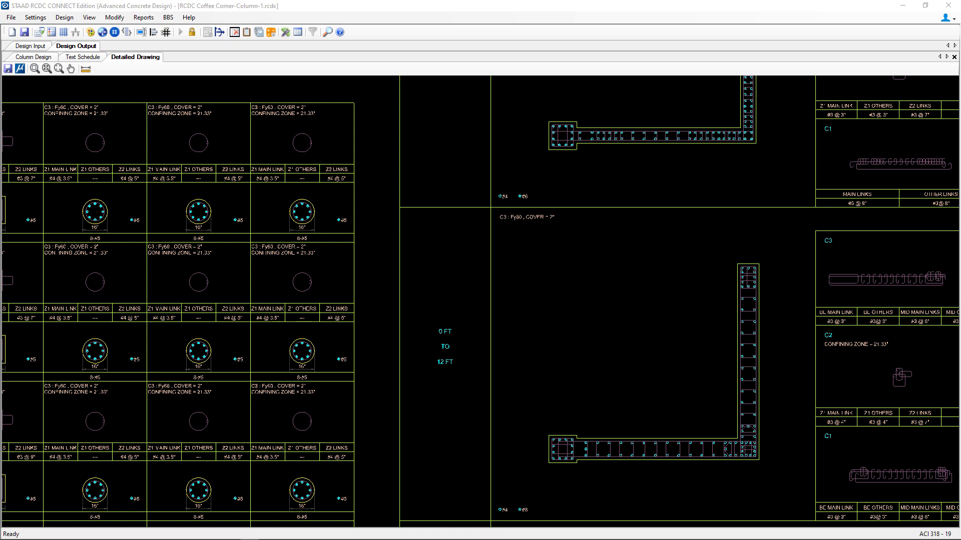
# Generate Column Elevation drawings for All Columns and All Combined Walls, then zoom in.
pyautogui.click(142, 19)
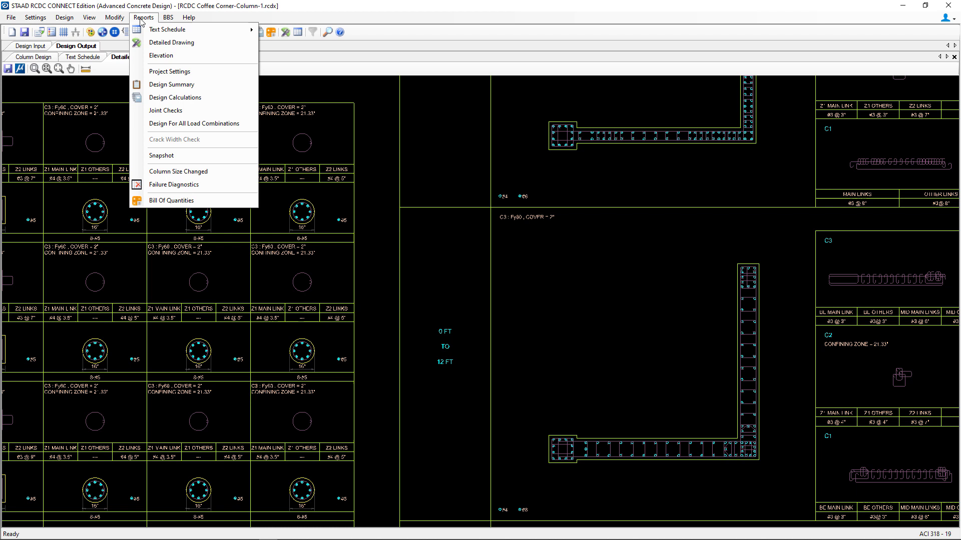
pyautogui.click(146, 56)
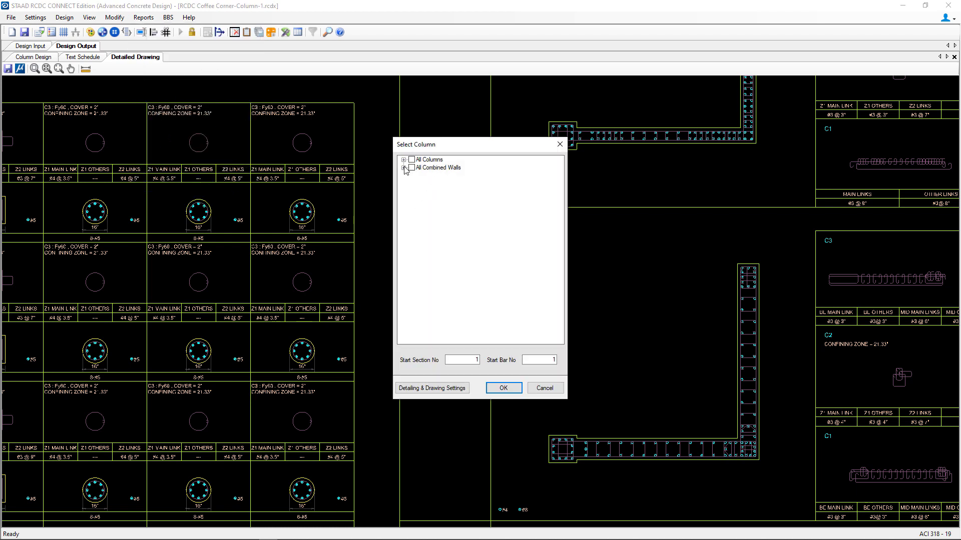
pyautogui.click(412, 160)
pyautogui.click(412, 167)
pyautogui.click(502, 390)
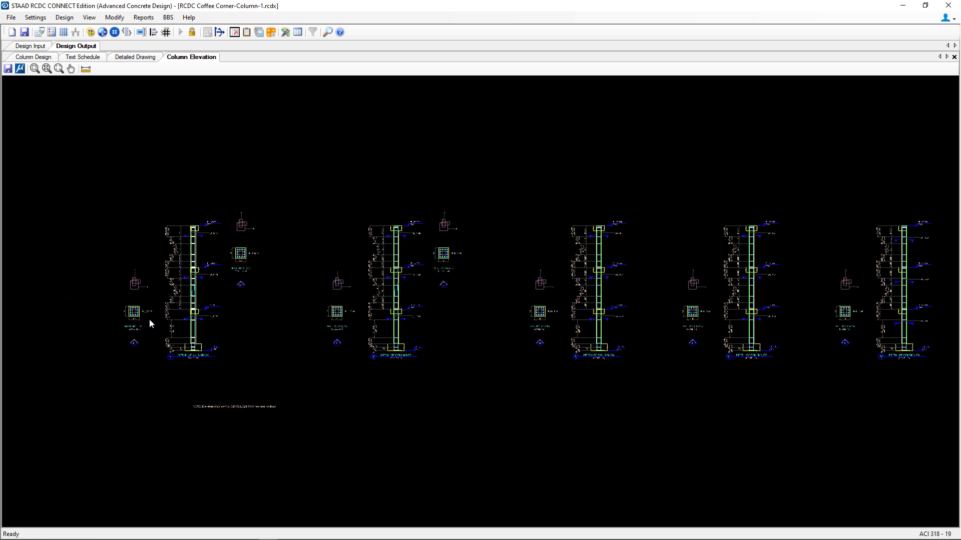
pyautogui.scroll(4, 107, 309)
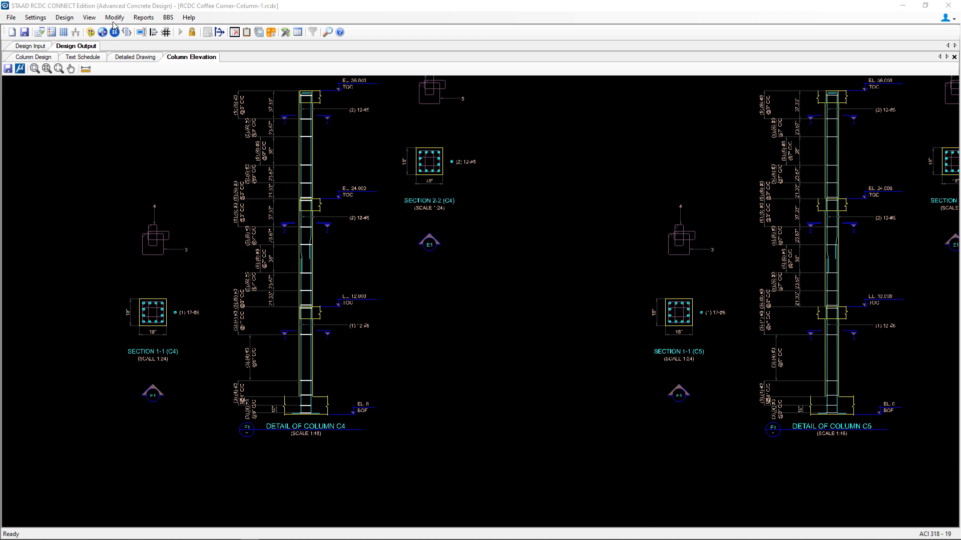
# Produce the BOQ Summary report from Bill Of Quantities, showing a grand total cost of 33,416.
pyautogui.click(144, 17)
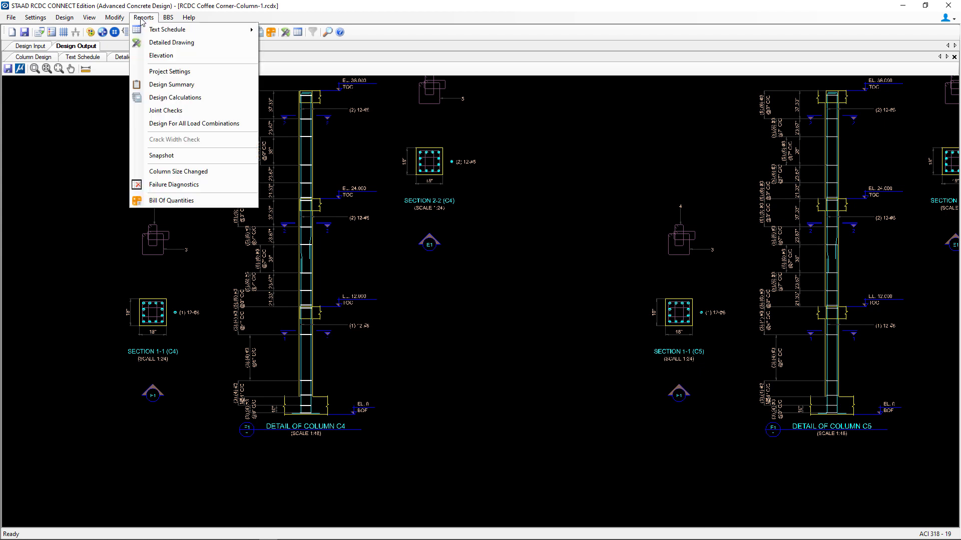
pyautogui.click(162, 200)
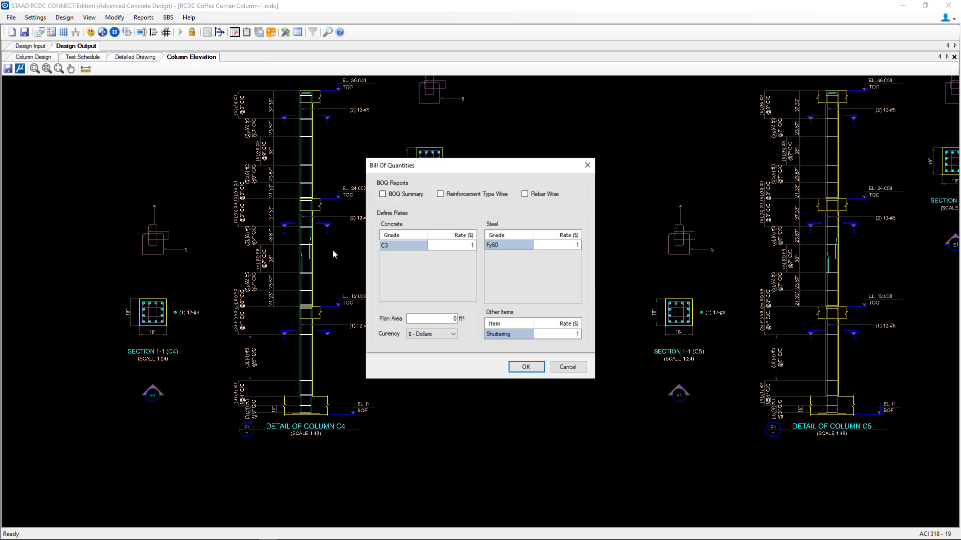
pyautogui.click(383, 194)
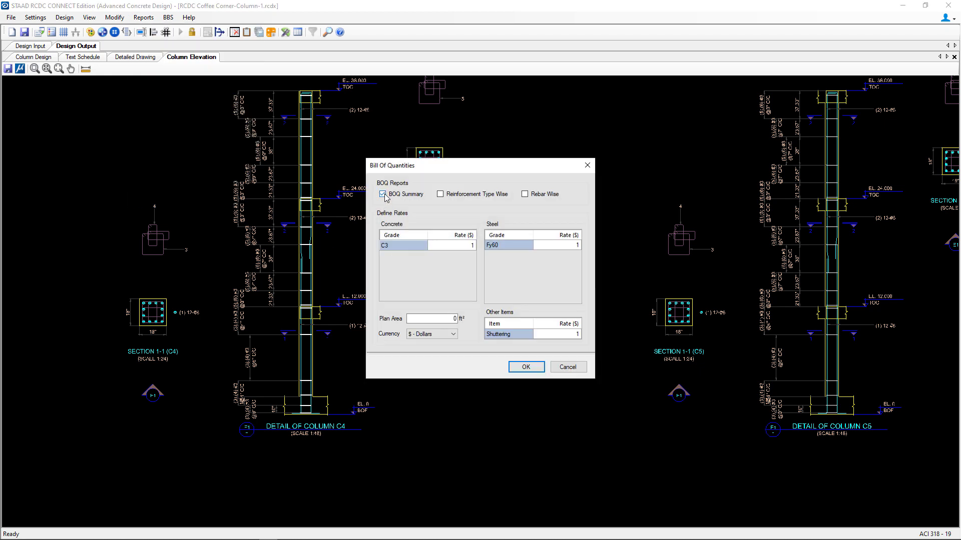
pyautogui.click(518, 367)
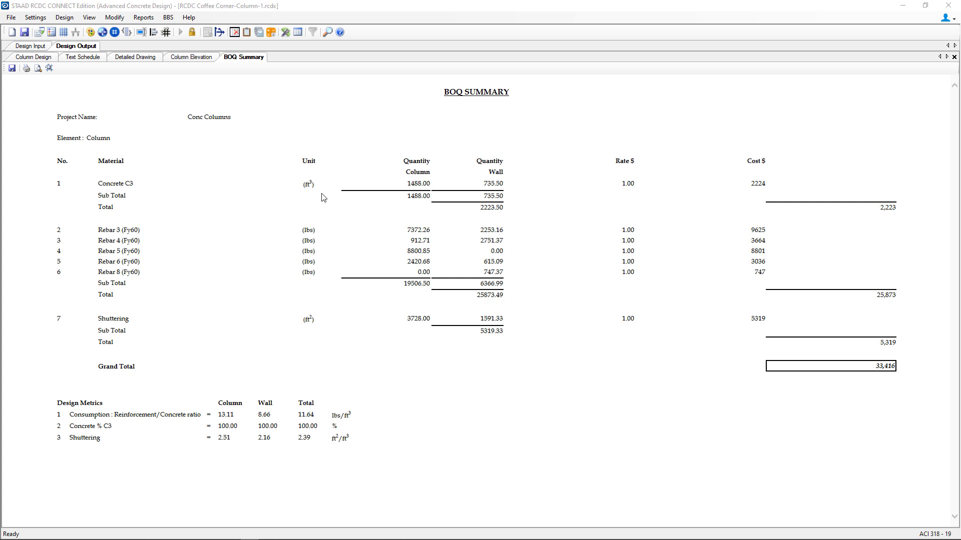
# Generate the bar bending schedule for All Columns and All Combined Walls.
pyautogui.click(168, 20)
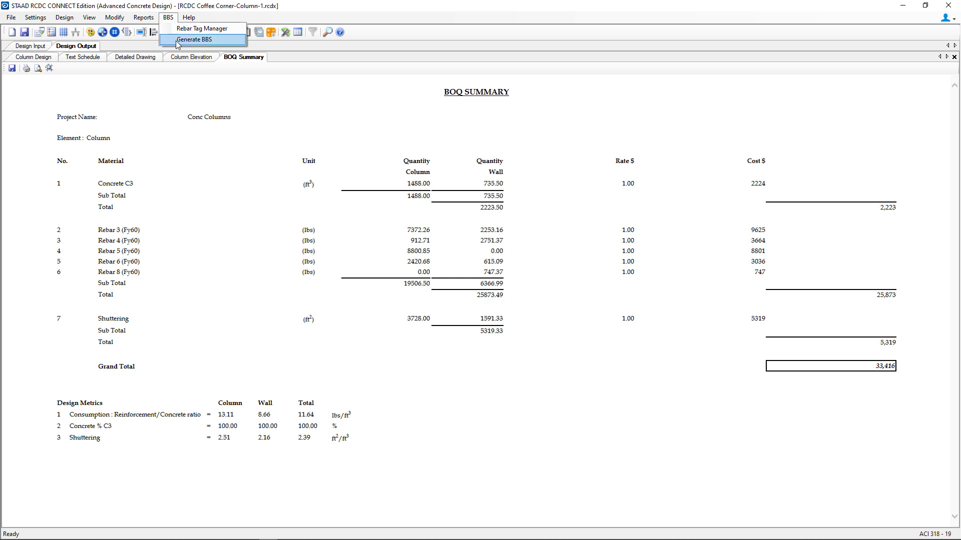
pyautogui.click(194, 40)
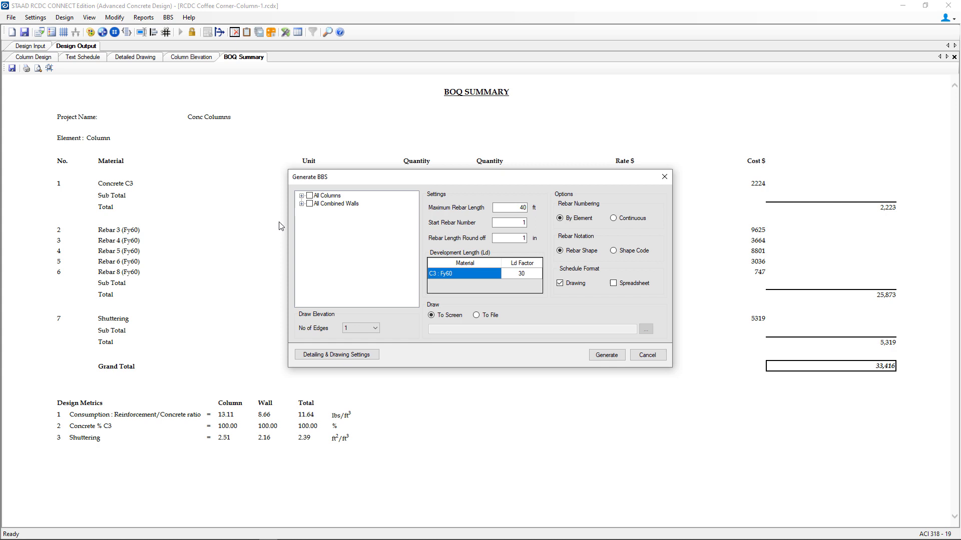
pyautogui.click(309, 196)
pyautogui.click(309, 204)
pyautogui.click(603, 357)
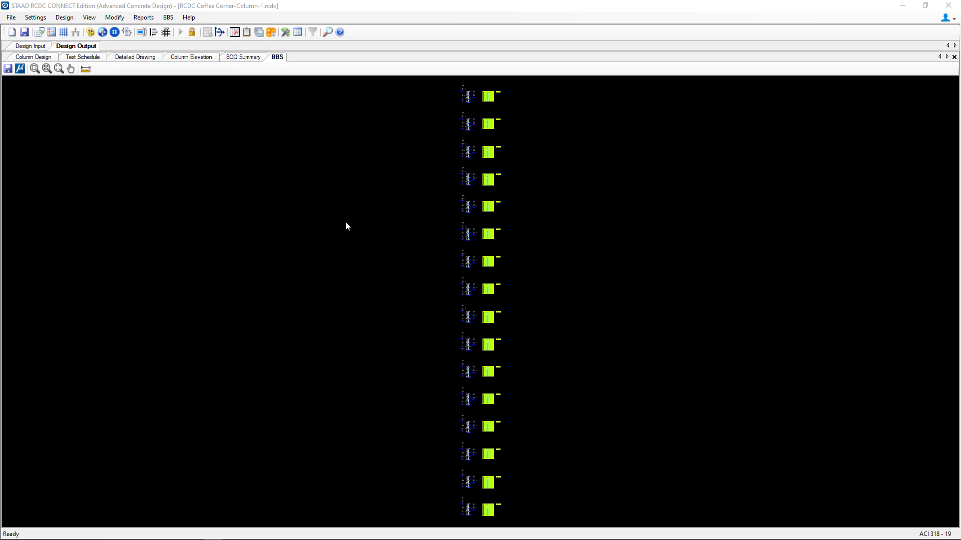
# Pan and zoom into column C19's bar bending schedule and section details.
pyautogui.moveTo(440, 180); pyautogui.dragTo(418, 233, button='middle')
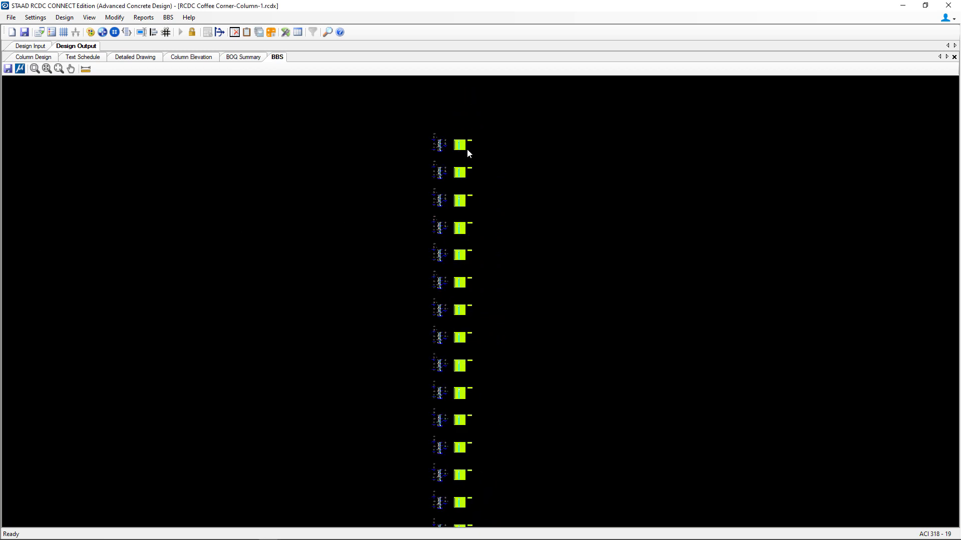
pyautogui.moveTo(469, 152)
pyautogui.mouseDown(button='middle')
pyautogui.moveTo(437, 140)
pyautogui.moveTo(464, 155)
pyautogui.mouseUp(button='middle')
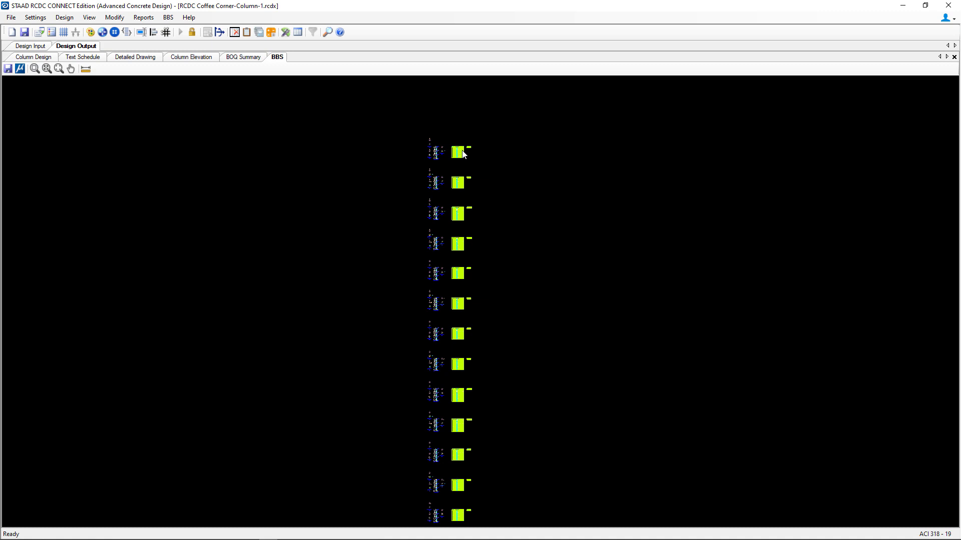
pyautogui.scroll(2, 463, 154)
pyautogui.scroll(4, 422, 119)
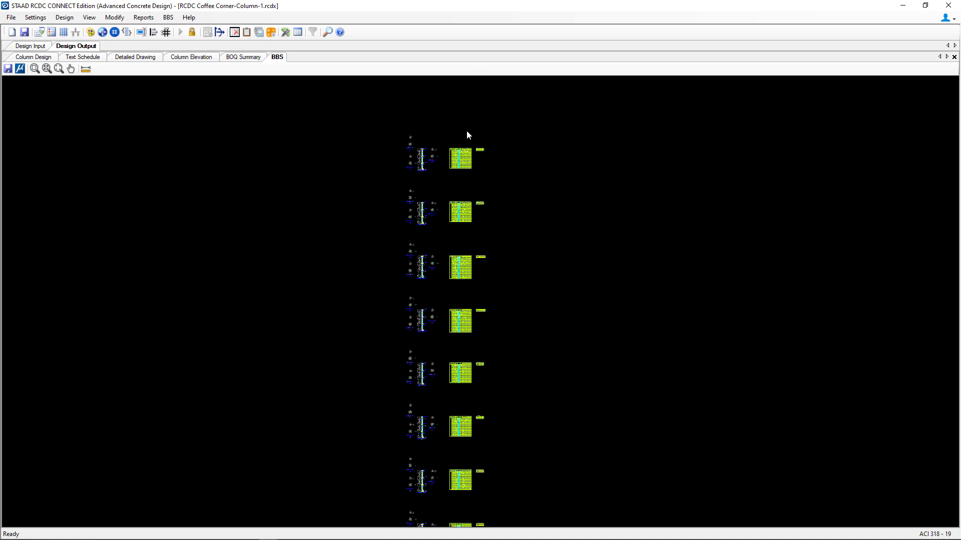
pyautogui.scroll(4, 421, 132)
pyautogui.scroll(3, 416, 145)
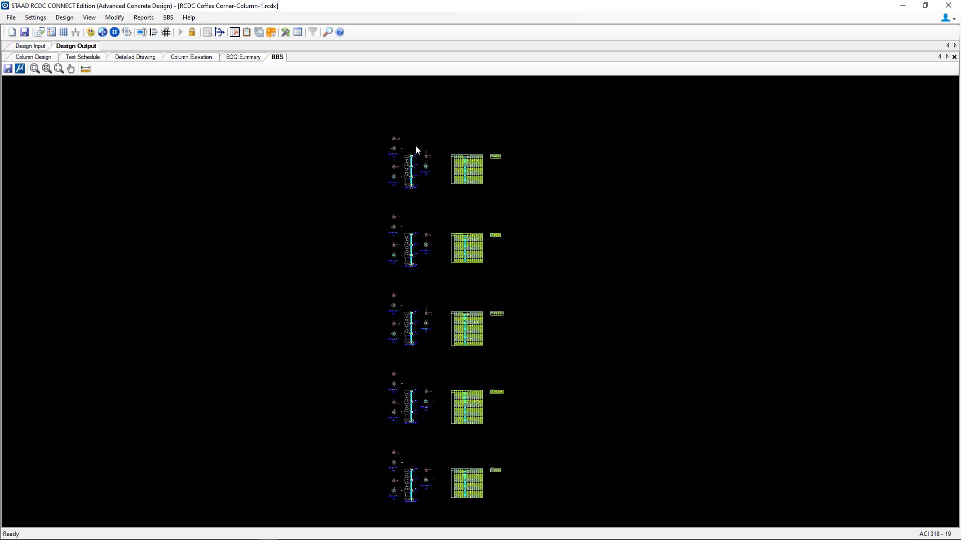
pyautogui.scroll(5, 411, 133)
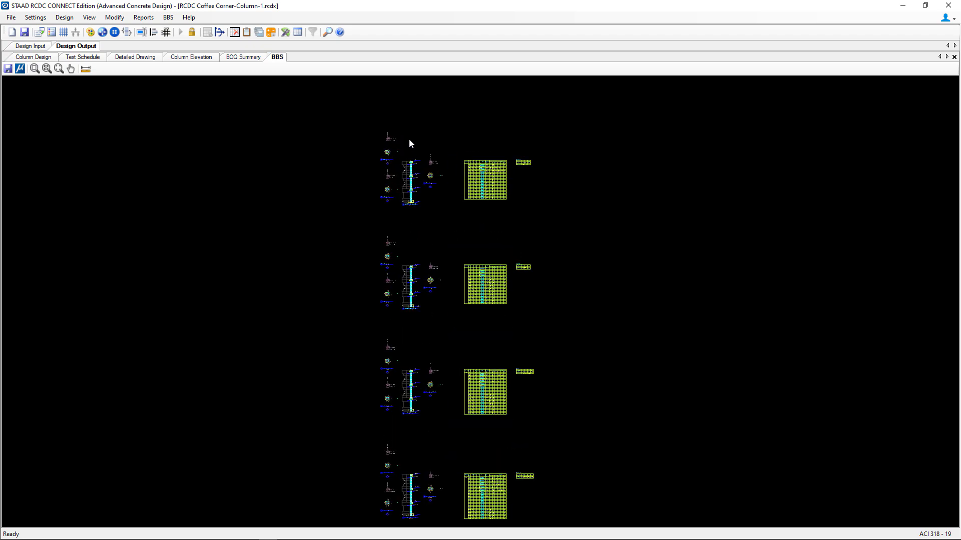
pyautogui.scroll(6, 452, 158)
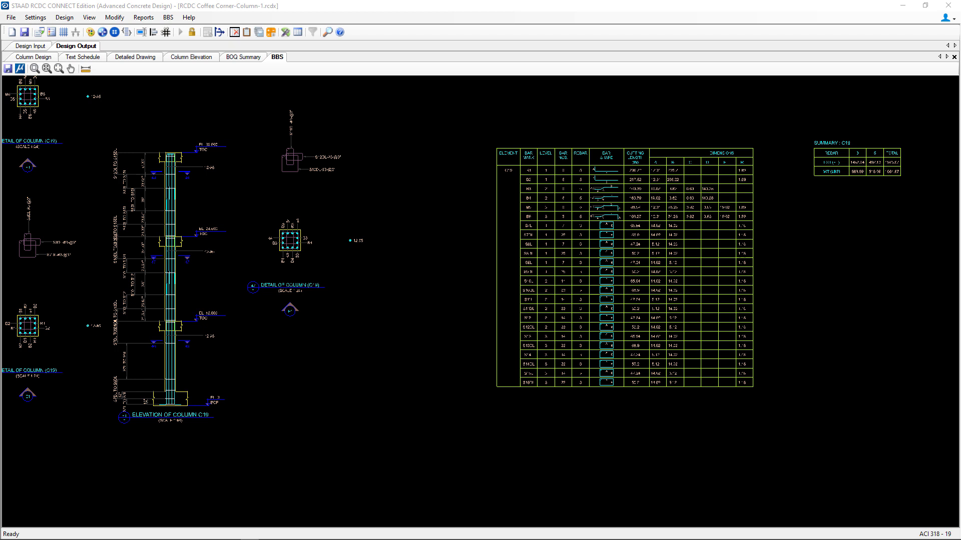
pyautogui.click(142, 18)
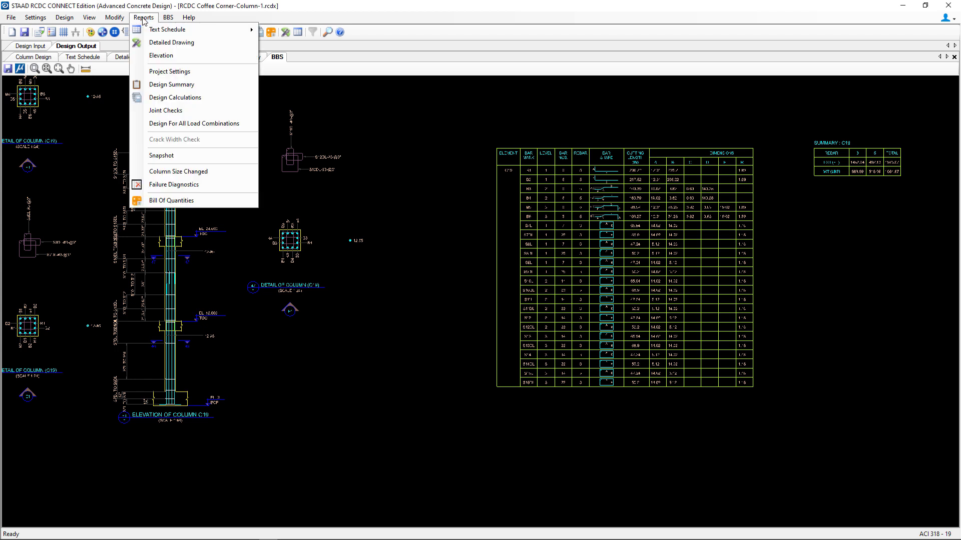
# Generate Design Calculations for All Columns and All Combined Walls and scroll through the report.
pyautogui.click(168, 98)
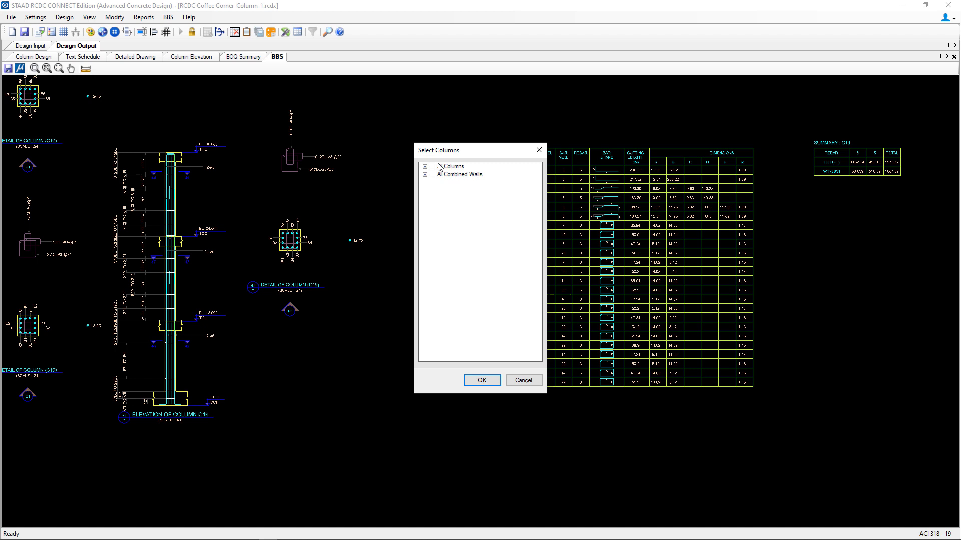
pyautogui.click(433, 167)
pyautogui.click(433, 174)
pyautogui.click(471, 382)
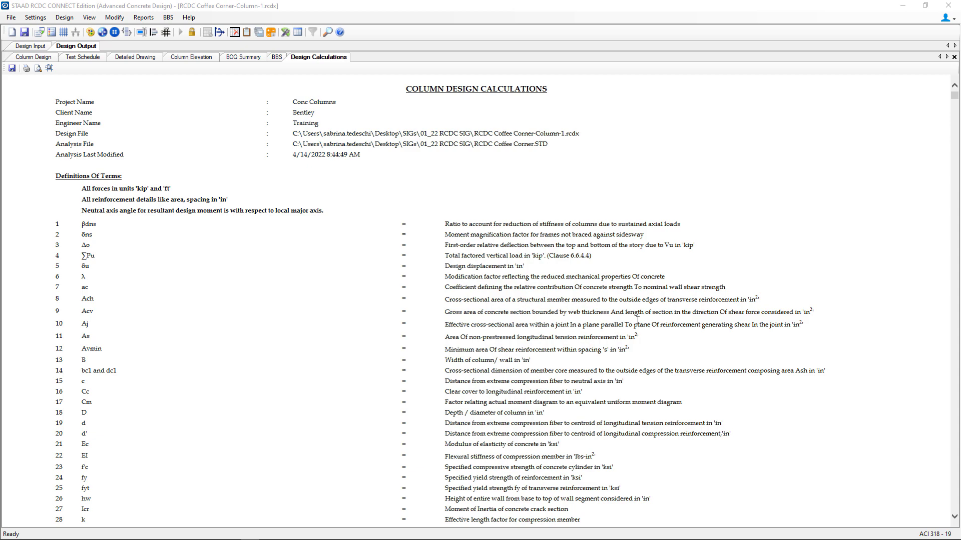
pyautogui.scroll(-20, 638, 320)
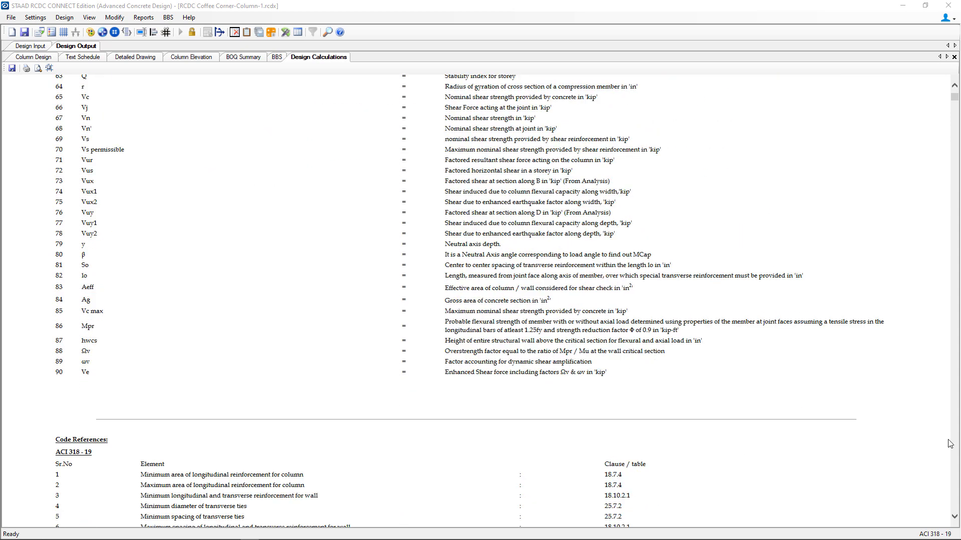
pyautogui.scroll(-10, 658, 343)
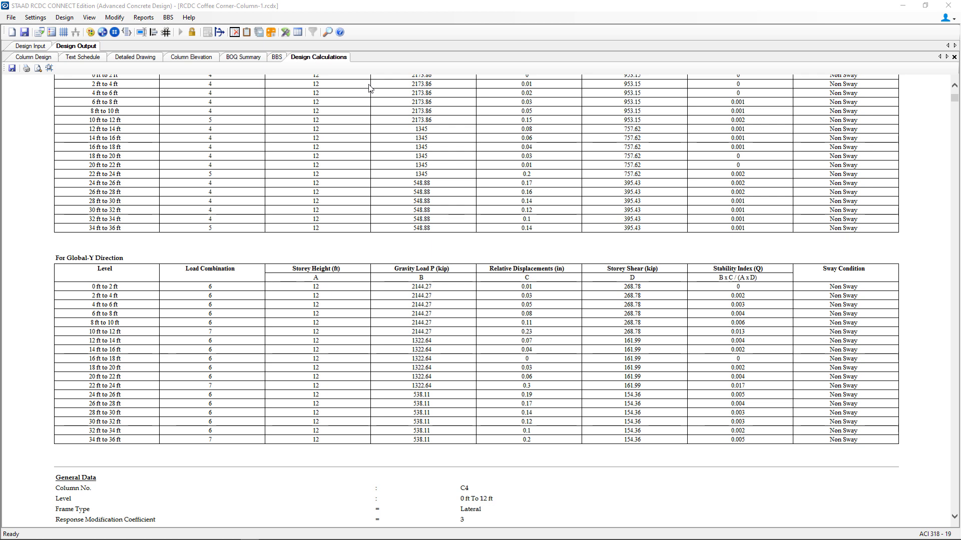
# Save the RCDC Coffee Corner-Column-1 project and exit RCDC to STAAD.Pro.
pyautogui.click(25, 37)
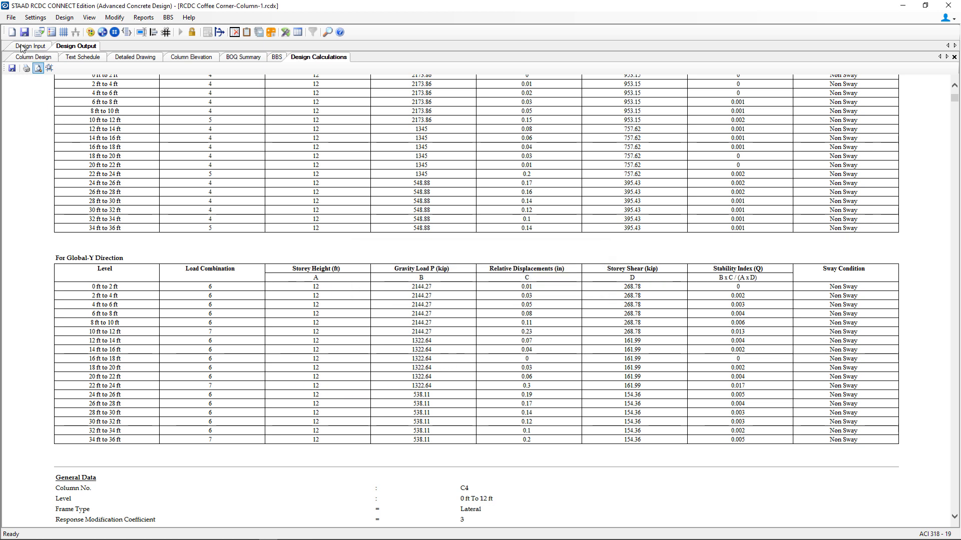
pyautogui.click(4, 20)
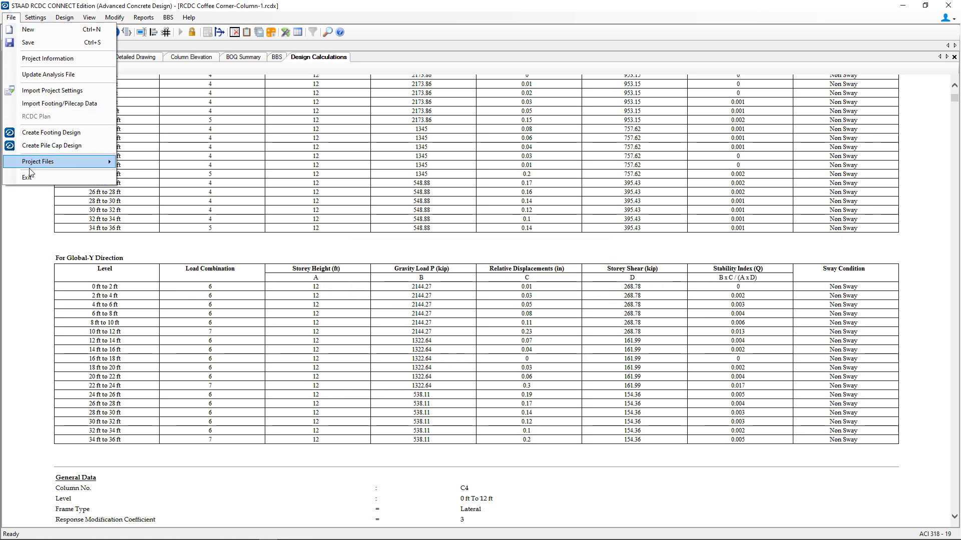